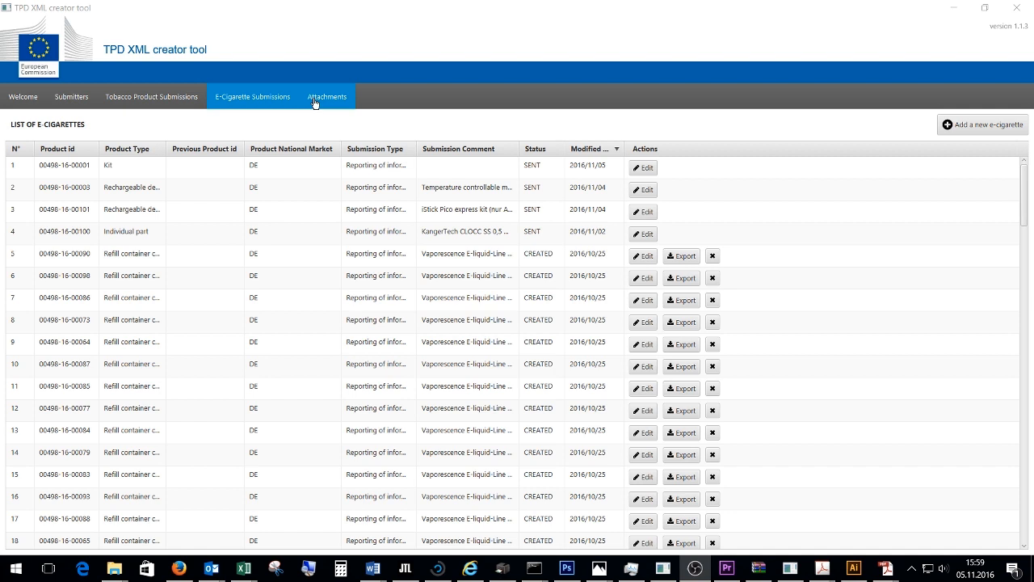
# Try to export the first e-cigarette submission with status CREATED, and open the attachments subfolder of the tool's export folder in File Explorer.
pyautogui.click(677, 257)
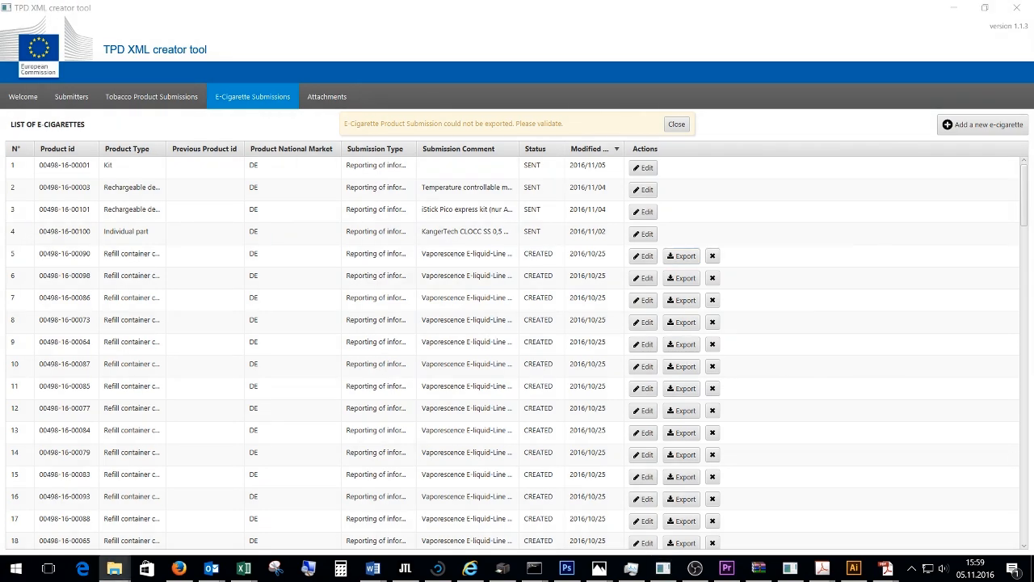
pyautogui.moveTo(707, 118); pyautogui.dragTo(433, 78)
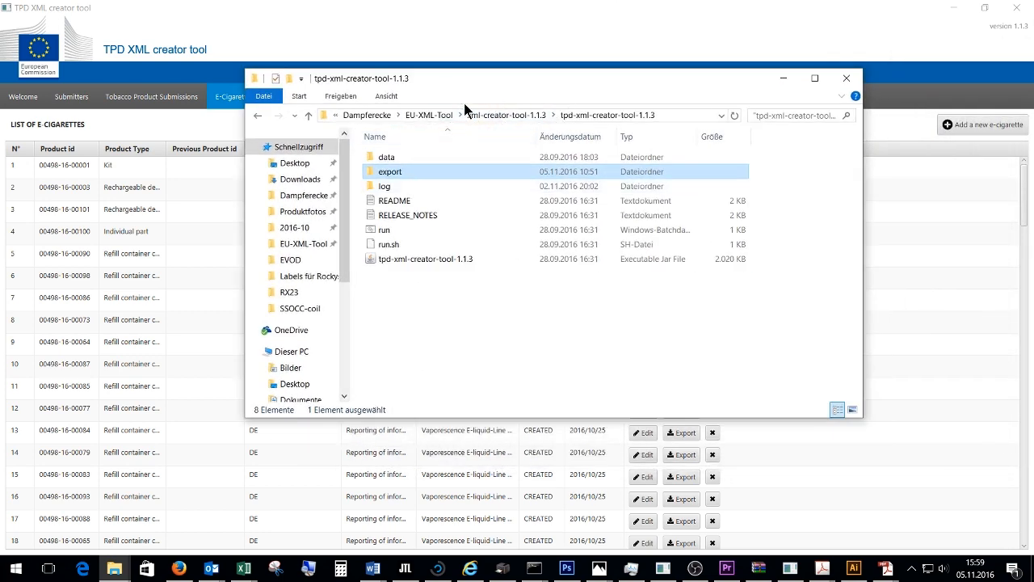
pyautogui.doubleClick(388, 177)
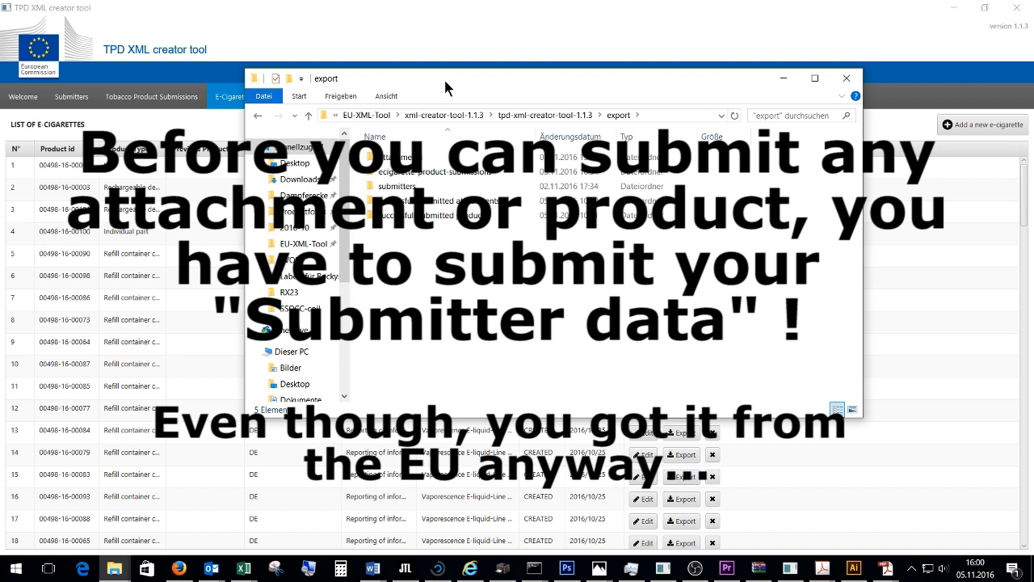
pyautogui.doubleClick(395, 158)
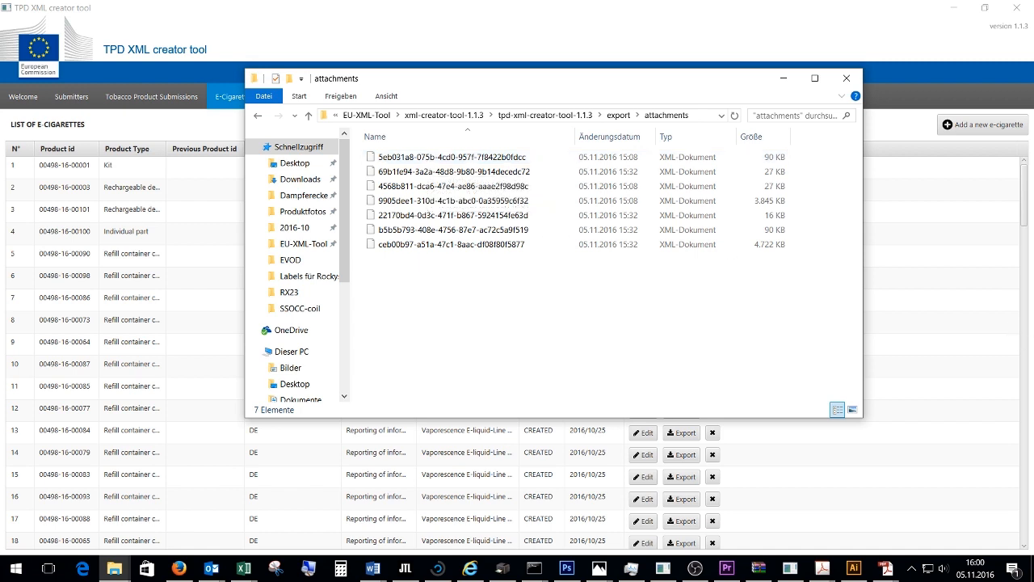
# Switch to eTrustEx Web access and create a new message with the subject "submission attachment".
pyautogui.hotkey('alt', 'Tab')
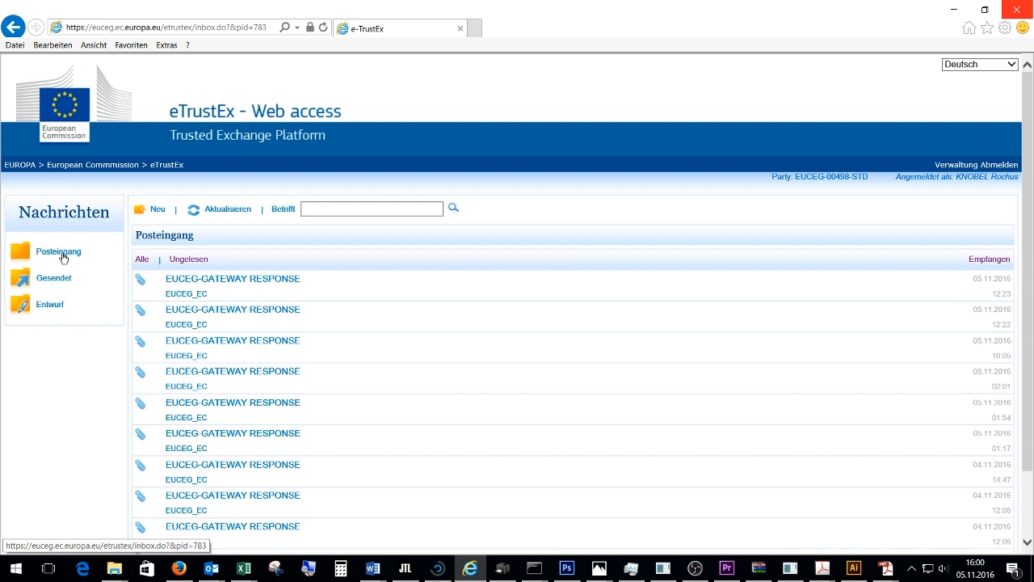
pyautogui.click(155, 212)
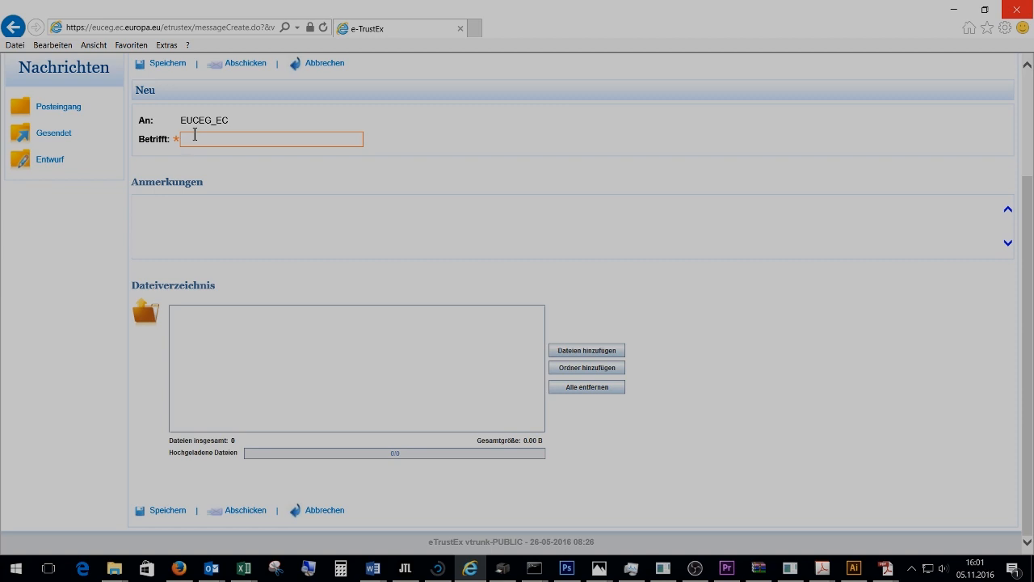
pyautogui.write('submission attachment')
# Add the file 5eb031a8-075b-4cd0-957f-7f8422b0fdcc.xml from the attachments folder to the message.
pyautogui.click(579, 347)
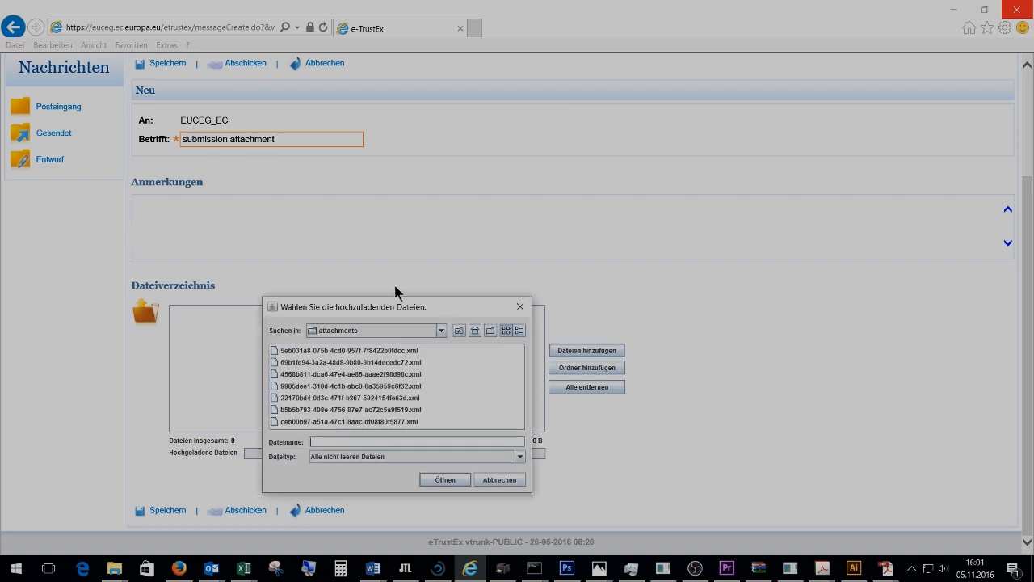
pyautogui.moveTo(323, 298); pyautogui.dragTo(323, 150)
pyautogui.click(421, 183)
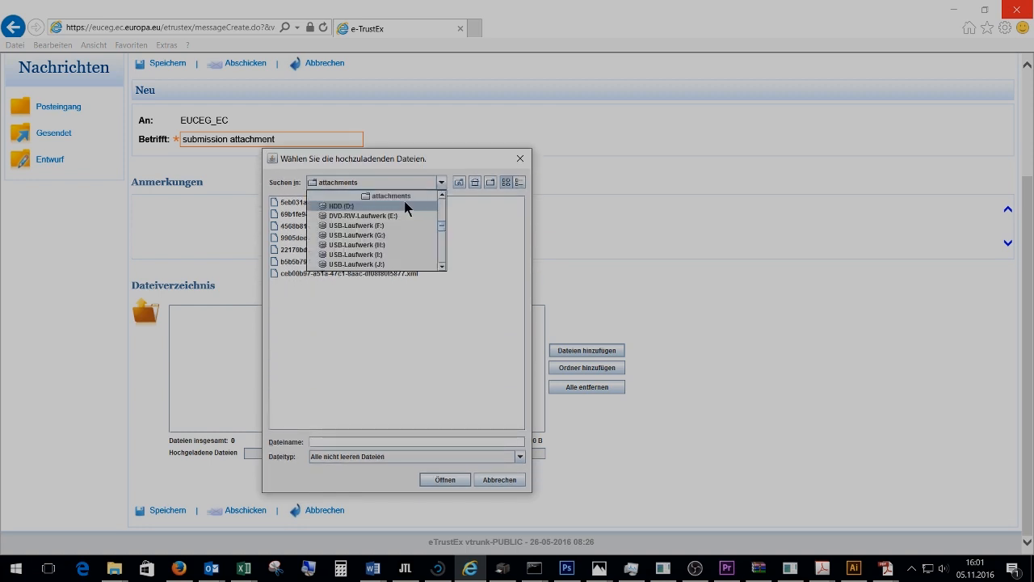
pyautogui.click(458, 198)
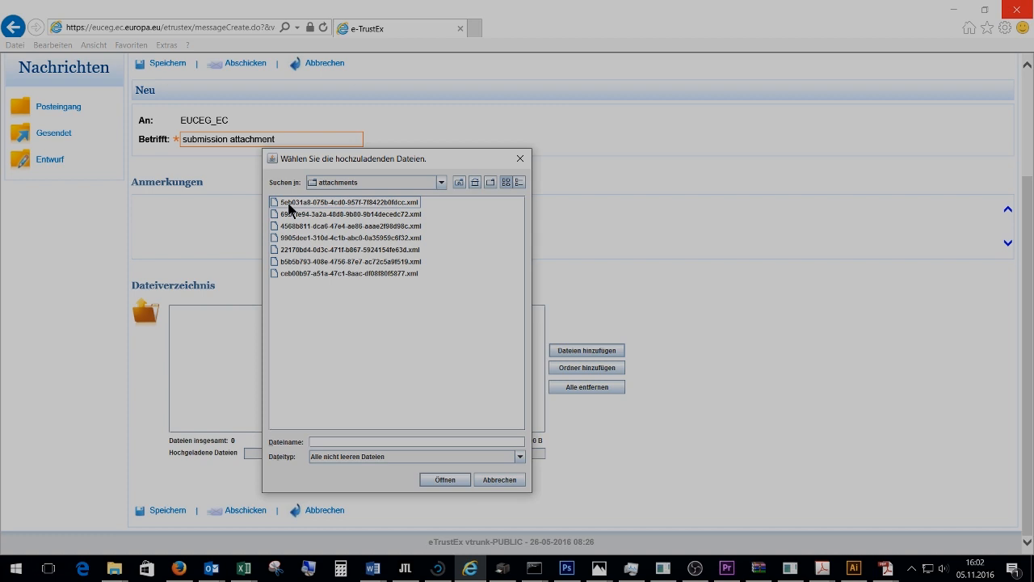
pyautogui.doubleClick(288, 204)
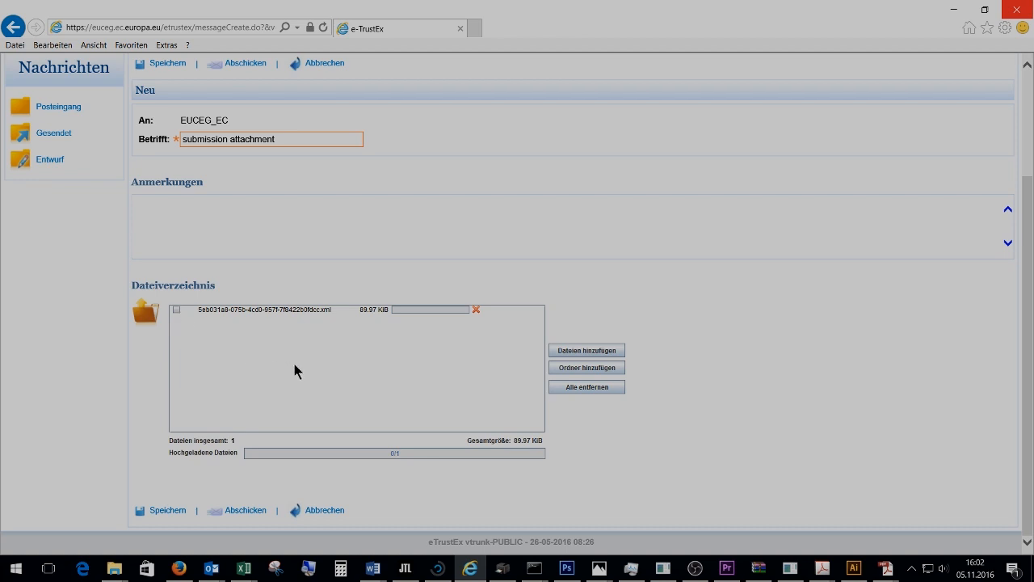
# Save the message with its attached file as a draft.
pyautogui.click(167, 511)
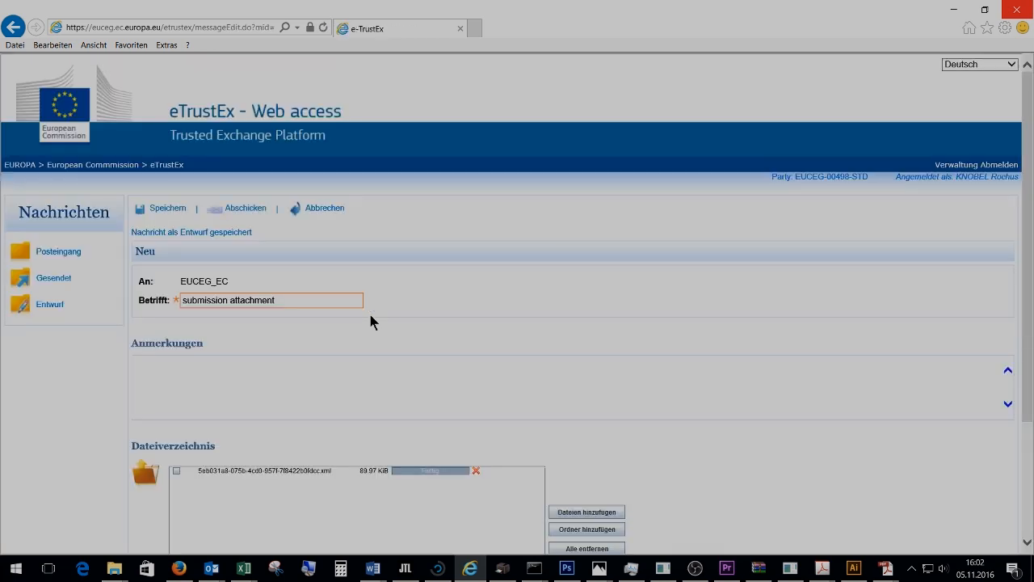
pyautogui.scroll(-3, 368, 310)
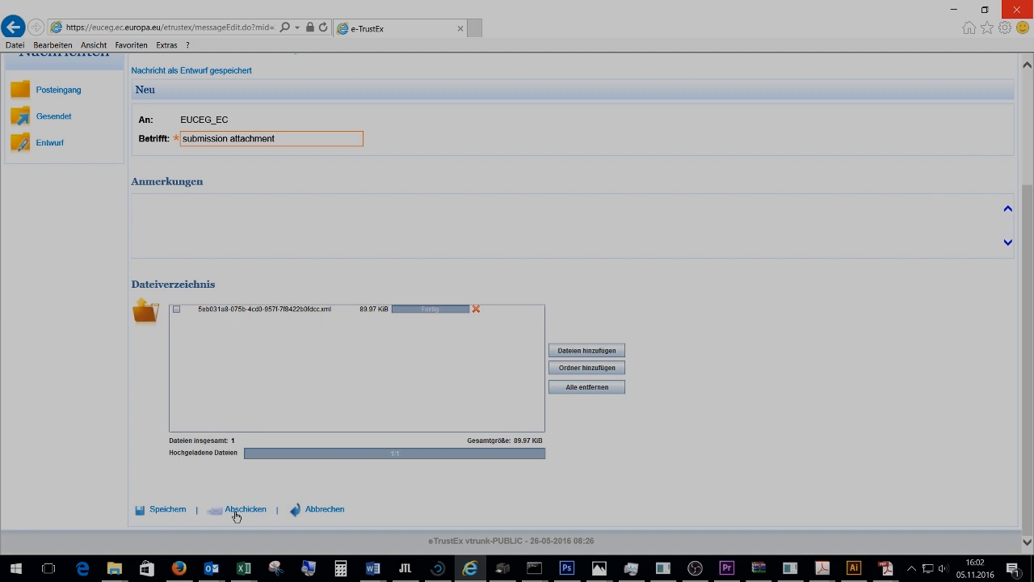
pyautogui.moveTo(236, 517); pyautogui.dragTo(55, 437)
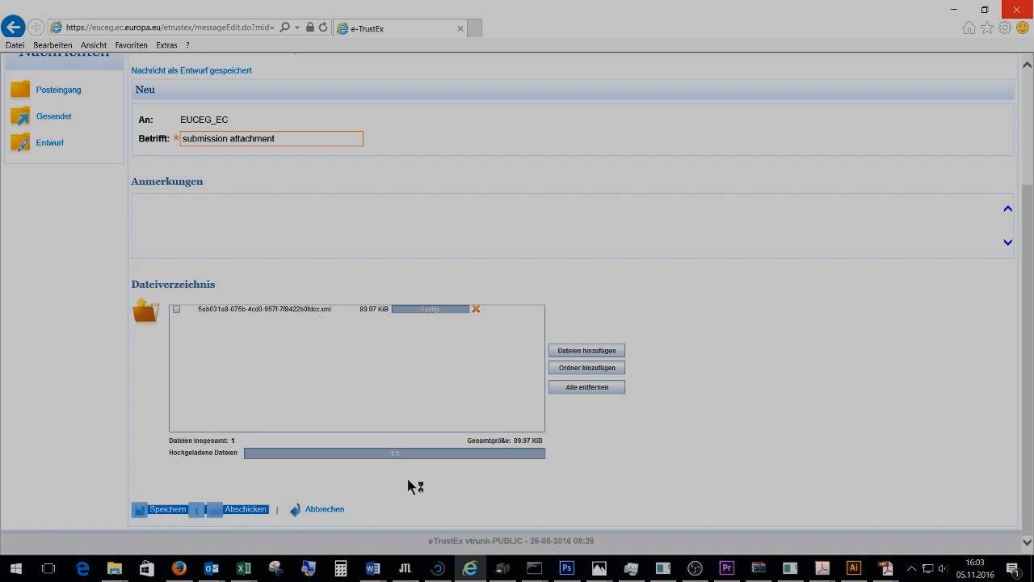
# Open the EUCEG-GATEWAY RESPONSE received on 04.11.2016 at 14:47 from the inbox.
pyautogui.scroll(2, 358, 291)
pyautogui.scroll(2, 358, 293)
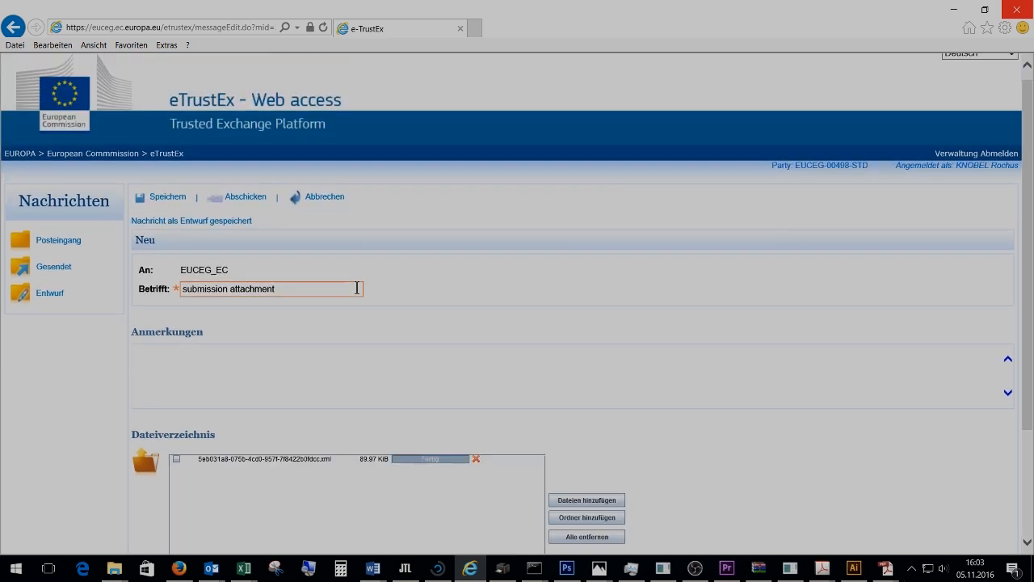
pyautogui.click(58, 246)
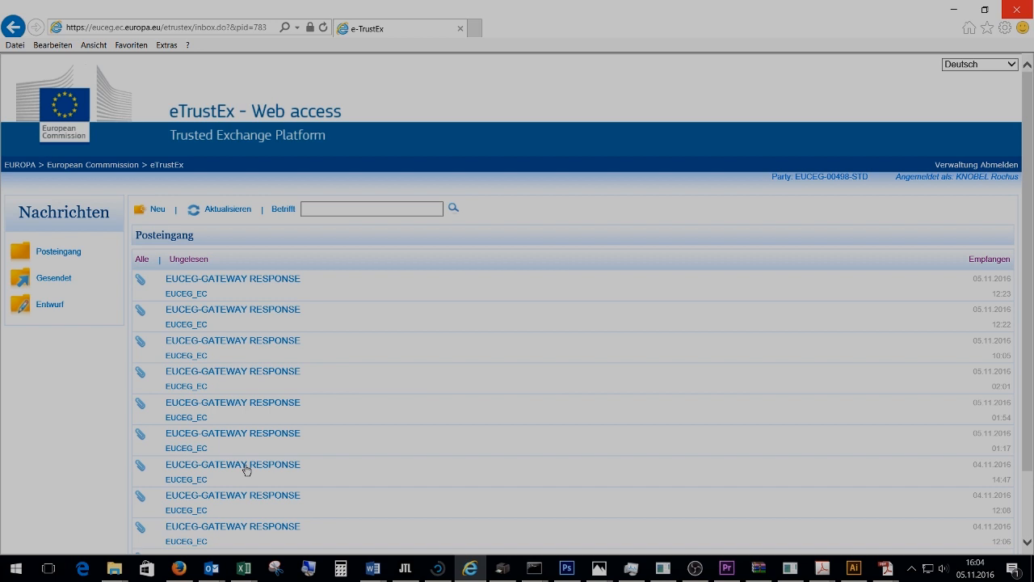
pyautogui.click(246, 467)
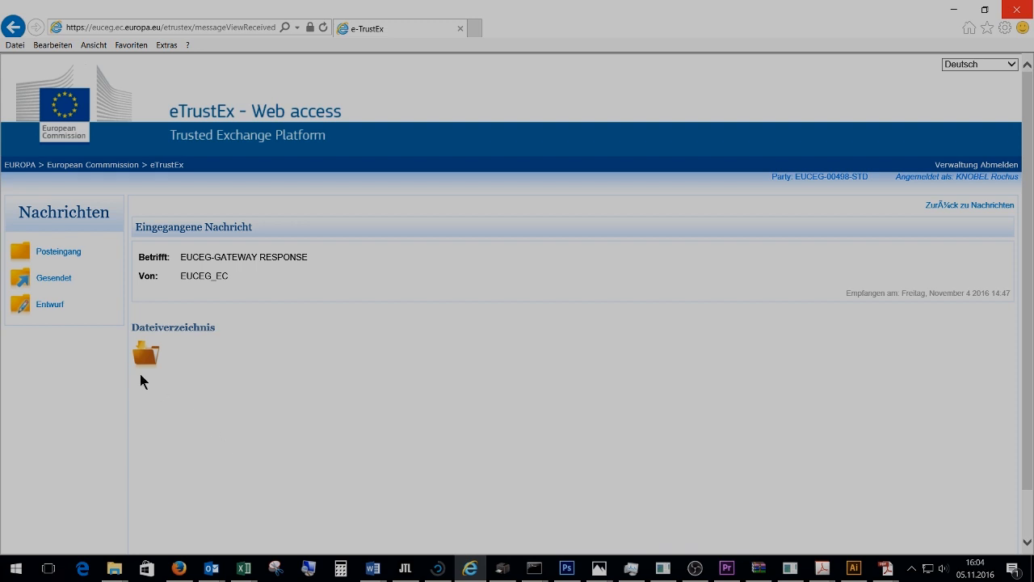
pyautogui.scroll(-2, 161, 391)
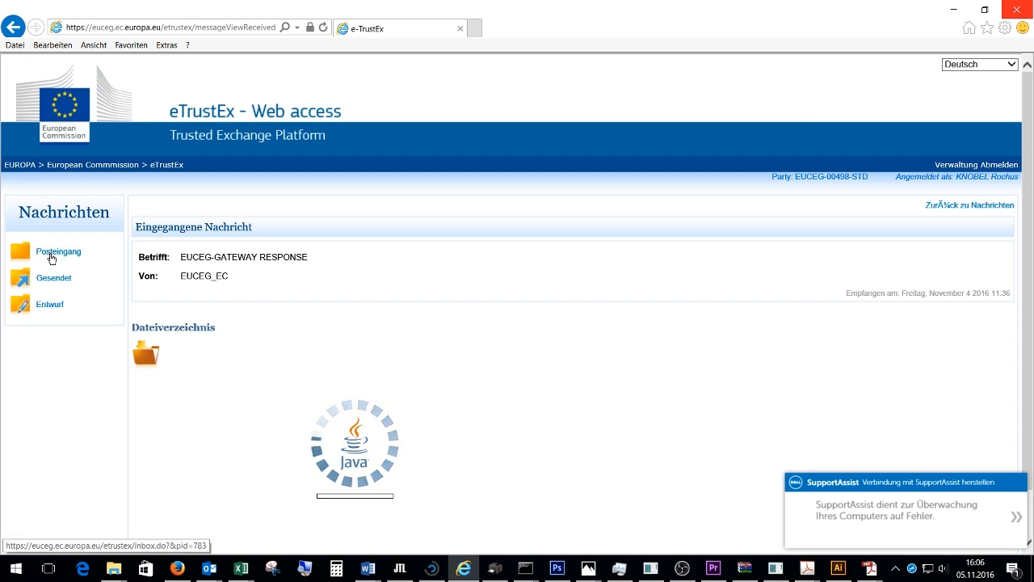
# Open the inbox response received on 05.11.2016 at 01:17, accepting the risk to run the e-TrustEx Web Access application.
pyautogui.click(51, 256)
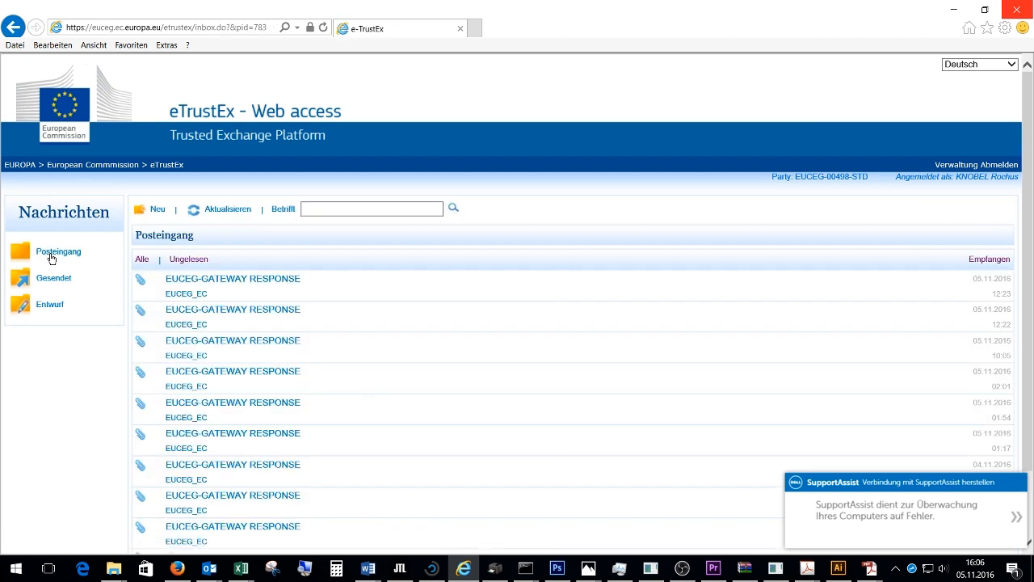
pyautogui.scroll(-2, 187, 517)
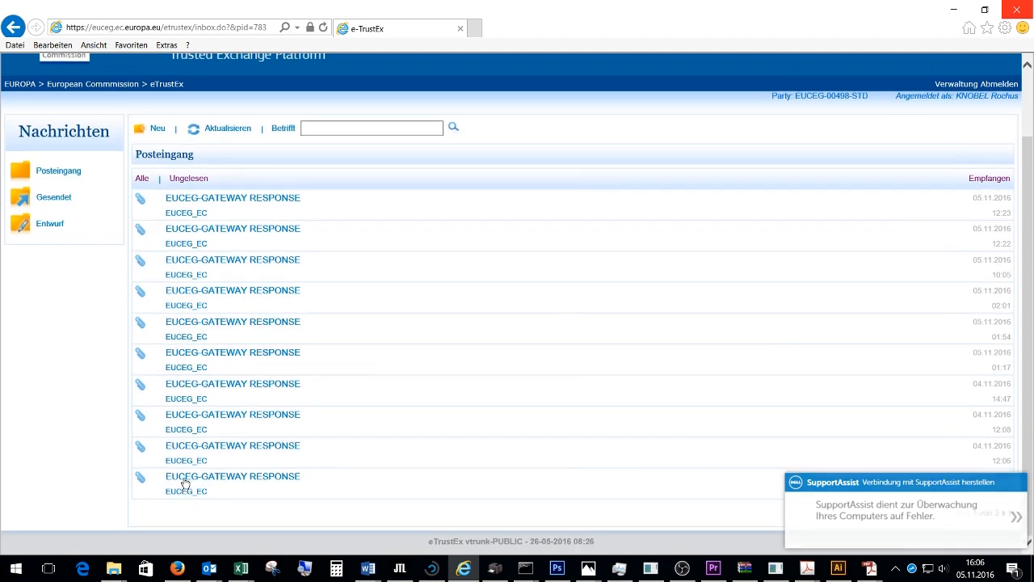
pyautogui.click(190, 353)
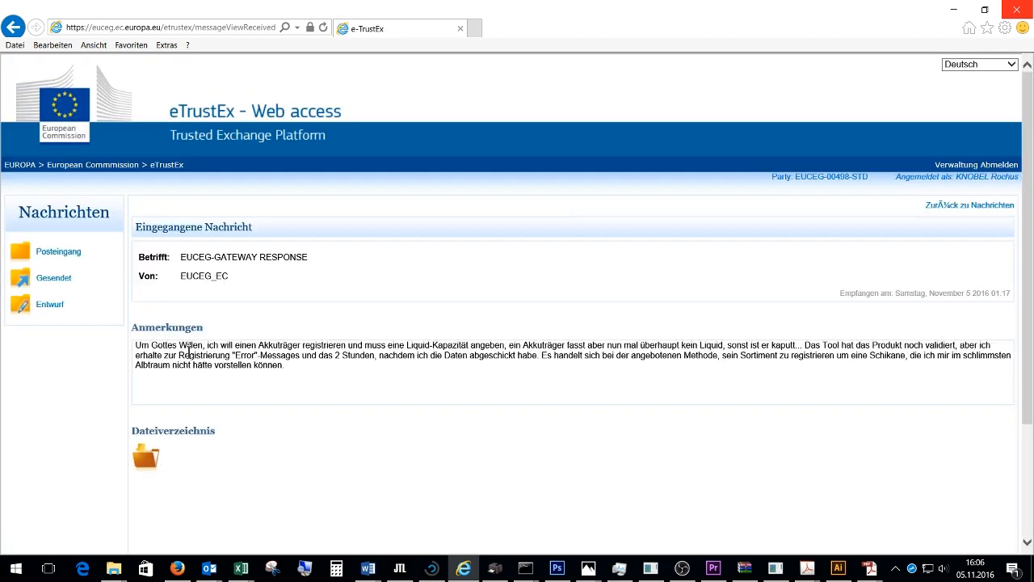
pyautogui.click(351, 359)
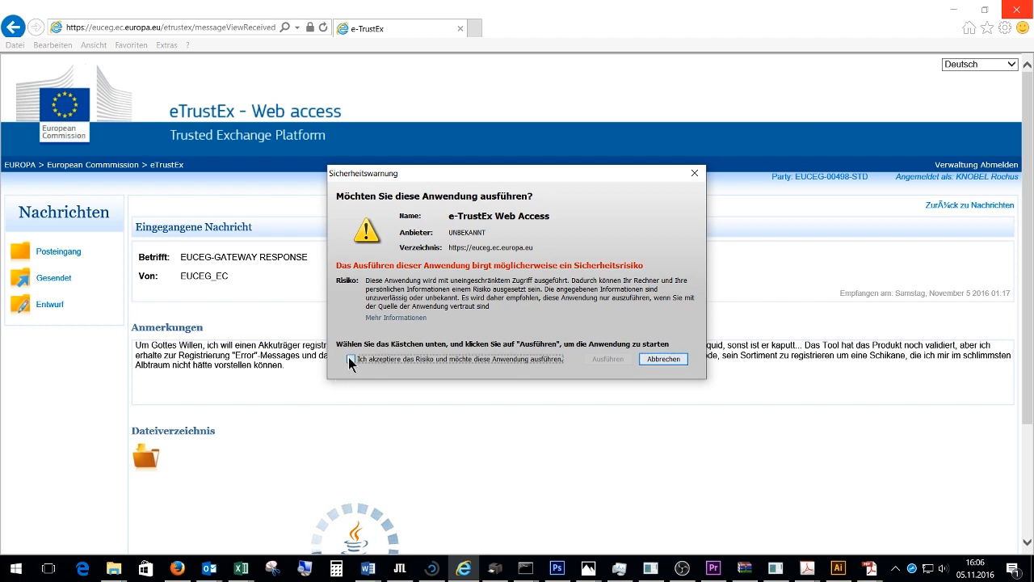
pyautogui.click(591, 360)
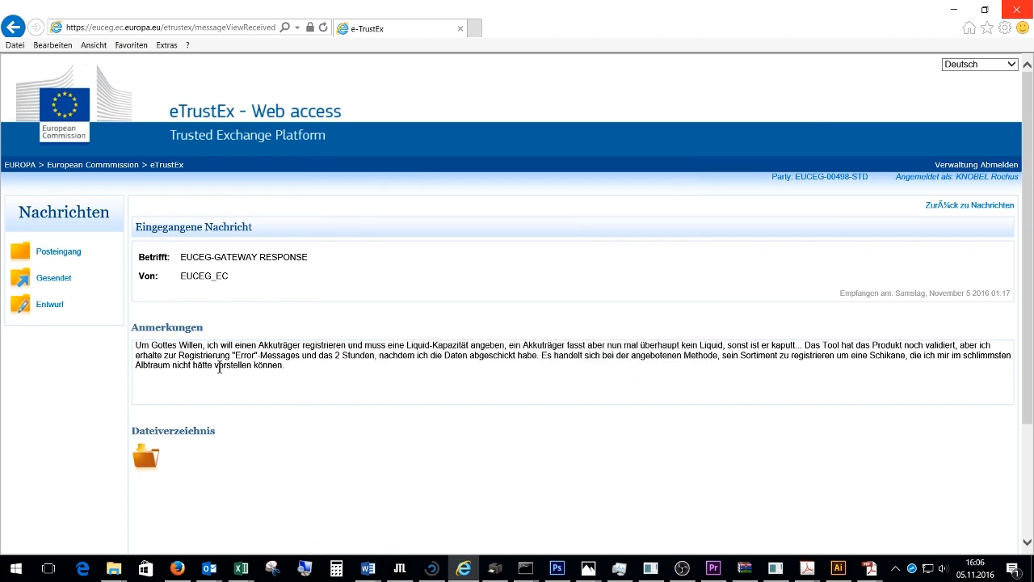
# Download the response's attached file, entering the key store password and choosing the EUCEG_EC certificate for decryption.
pyautogui.scroll(-3, 219, 366)
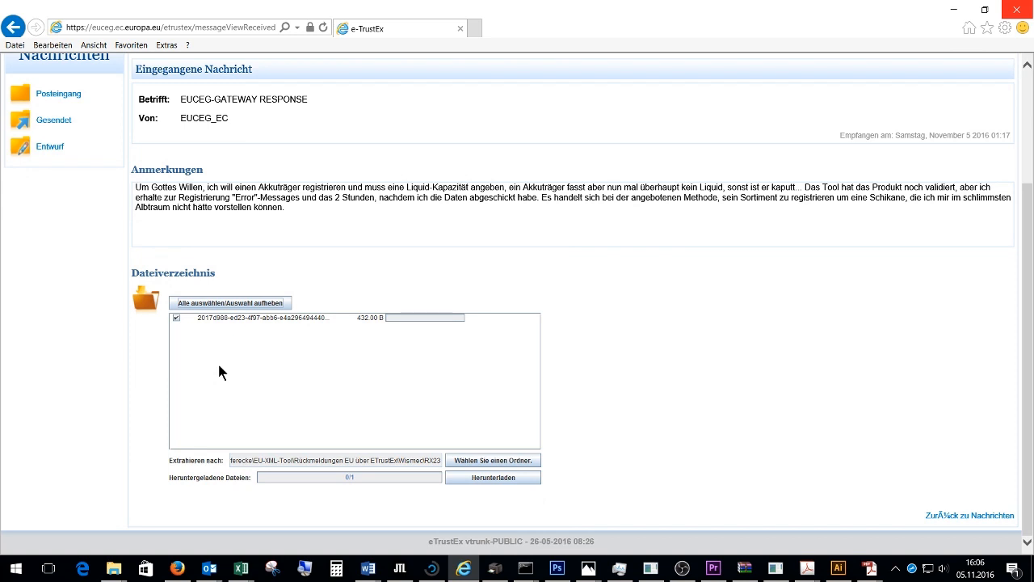
pyautogui.click(487, 478)
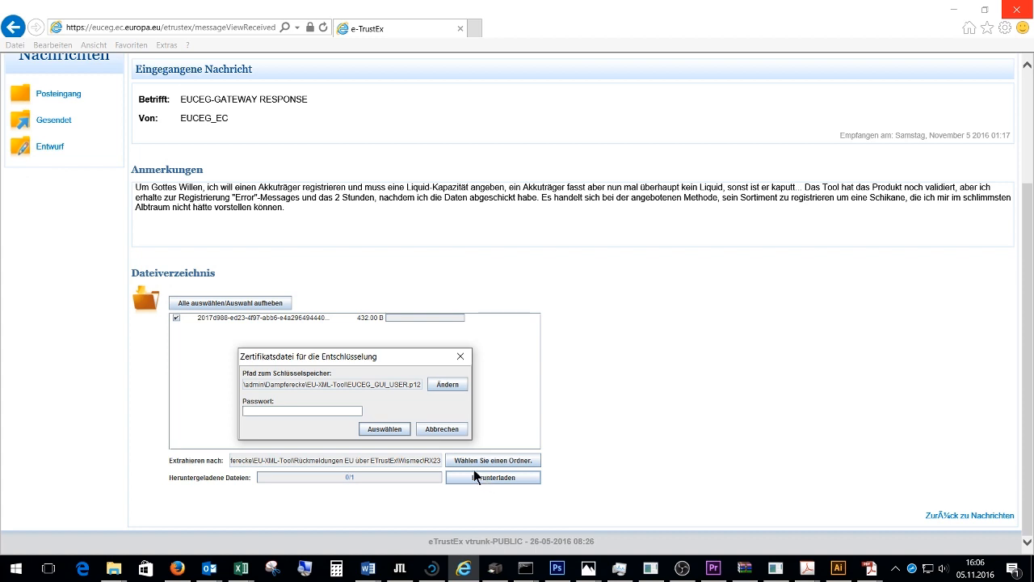
pyautogui.click(254, 412)
pyautogui.write('••••')
pyautogui.click(373, 431)
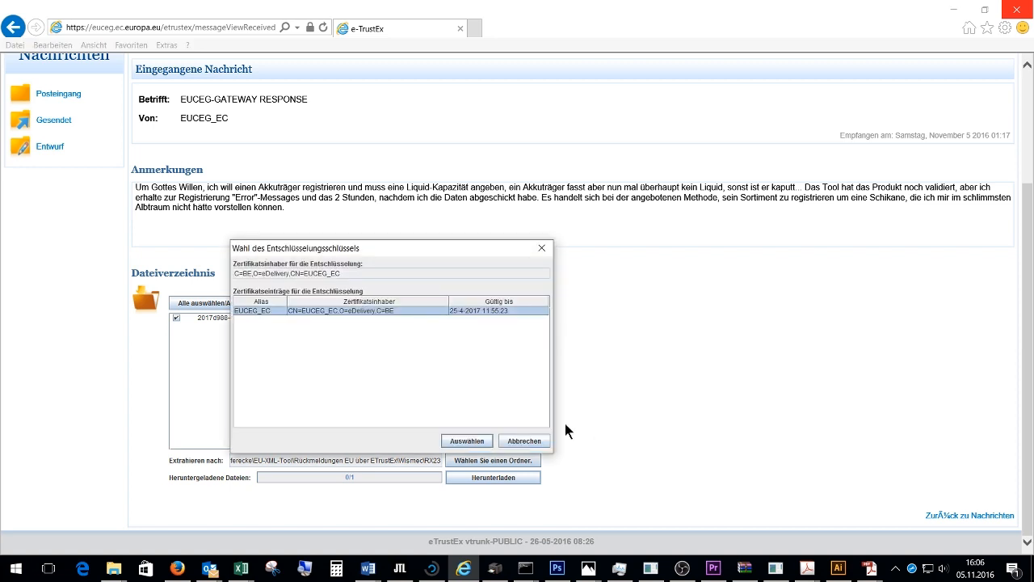
pyautogui.click(450, 442)
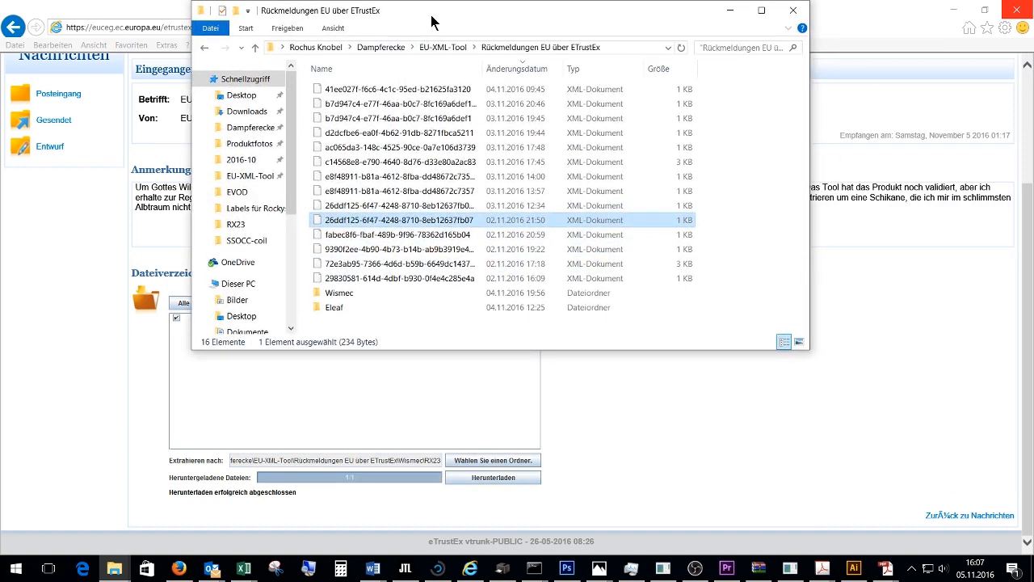
# Maximize the "Rückmeldungen EU über ETrustEx" folder window and open the "iStick Pico express kit" folder inside Eleaf.
pyautogui.doubleClick(435, 18)
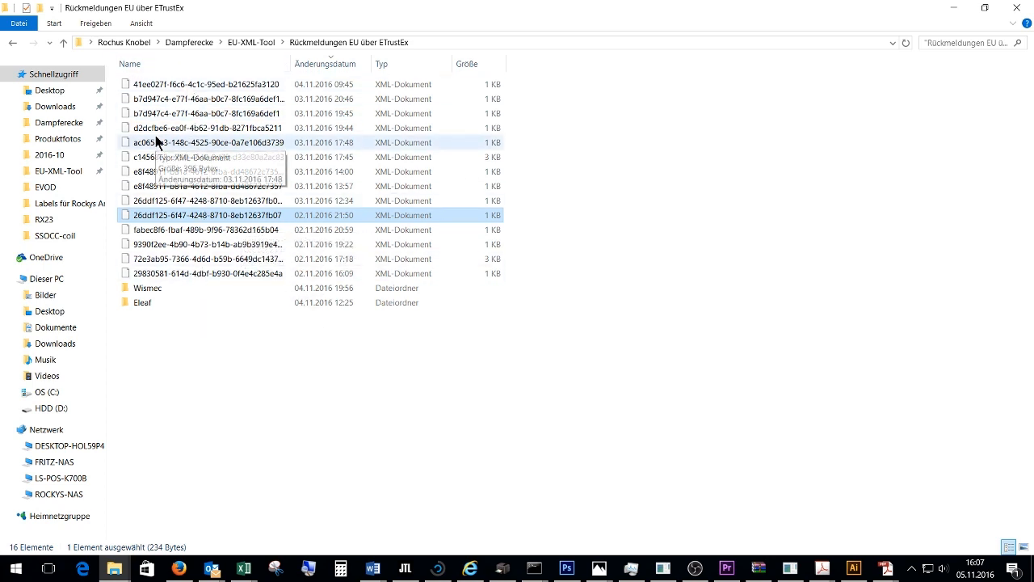
pyautogui.doubleClick(145, 302)
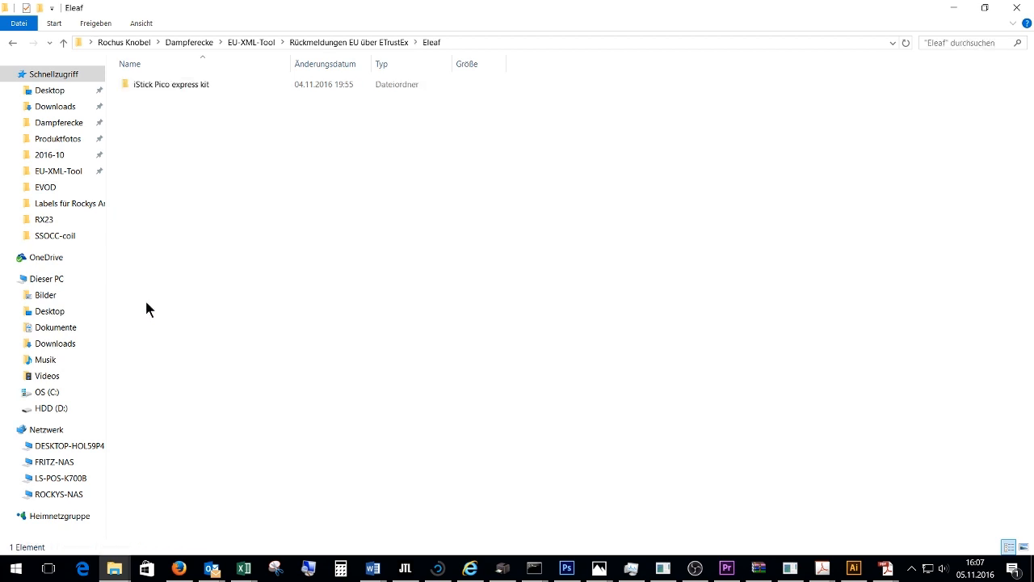
pyautogui.doubleClick(169, 86)
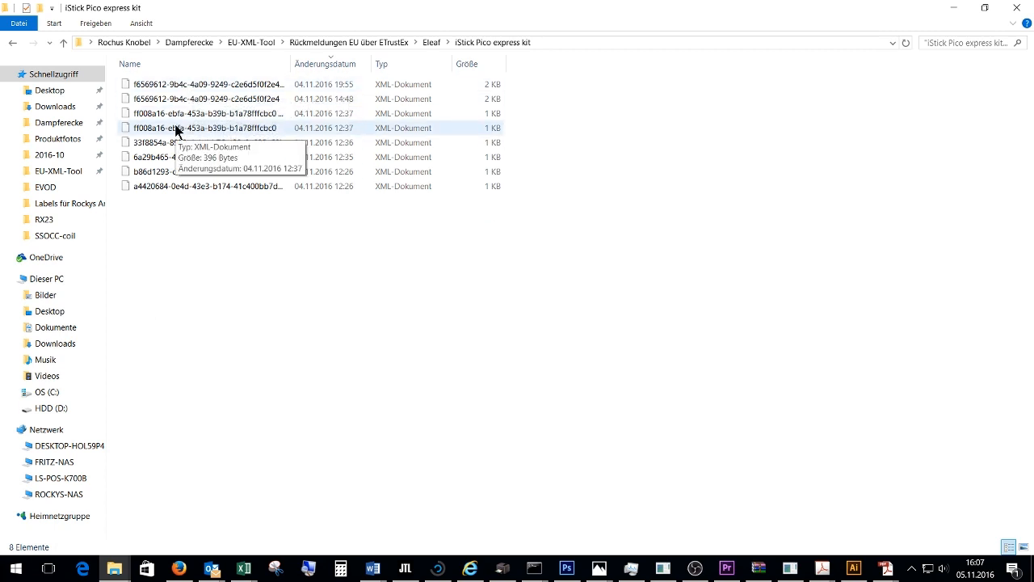
# View the response file ff008a16-ebfa-453a-b39b-b1a78fffcbc0 and highlight its AttachmentID value.
pyautogui.doubleClick(177, 129)
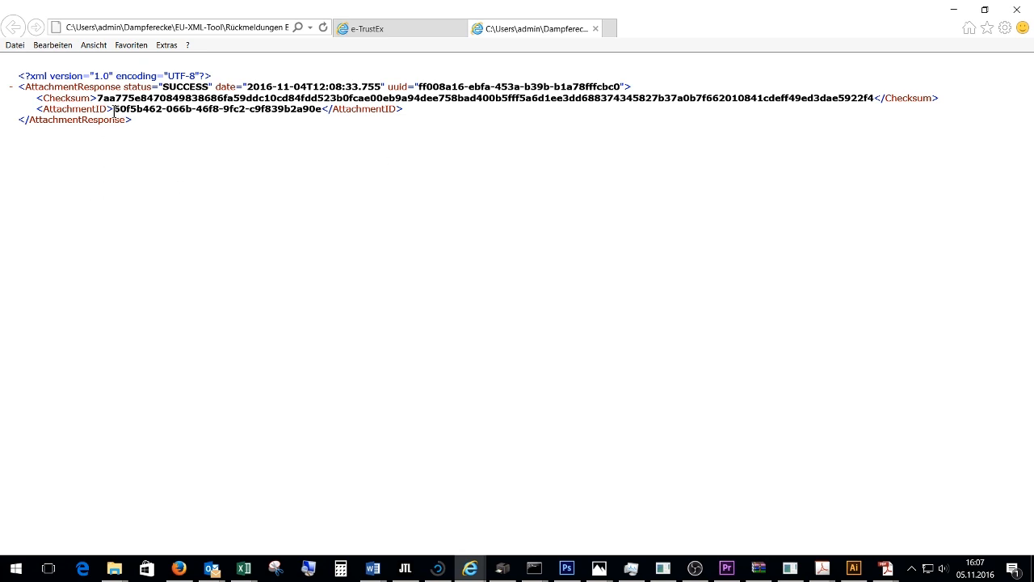
pyautogui.moveTo(114, 109); pyautogui.dragTo(322, 109)
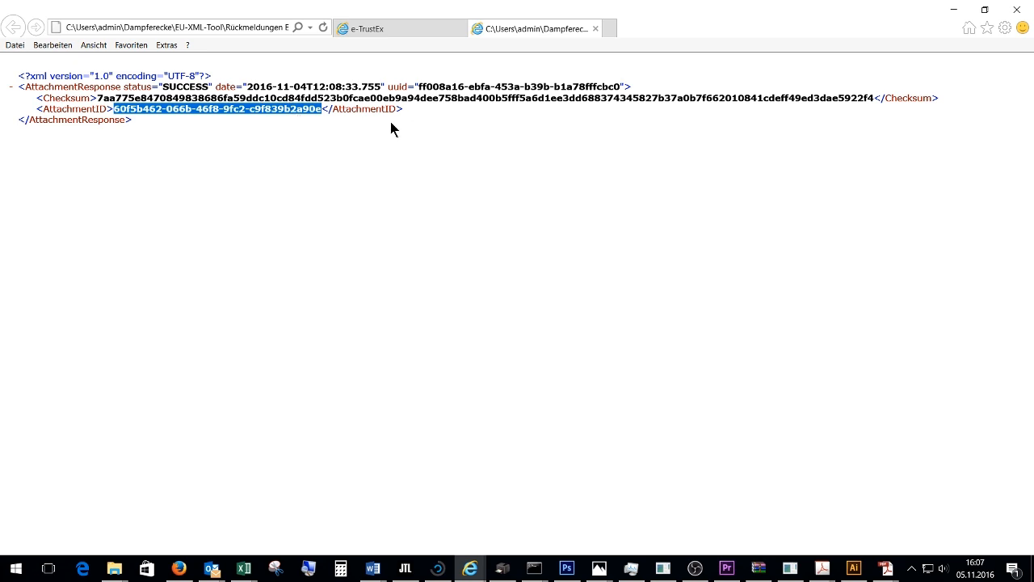
pyautogui.click(954, 9)
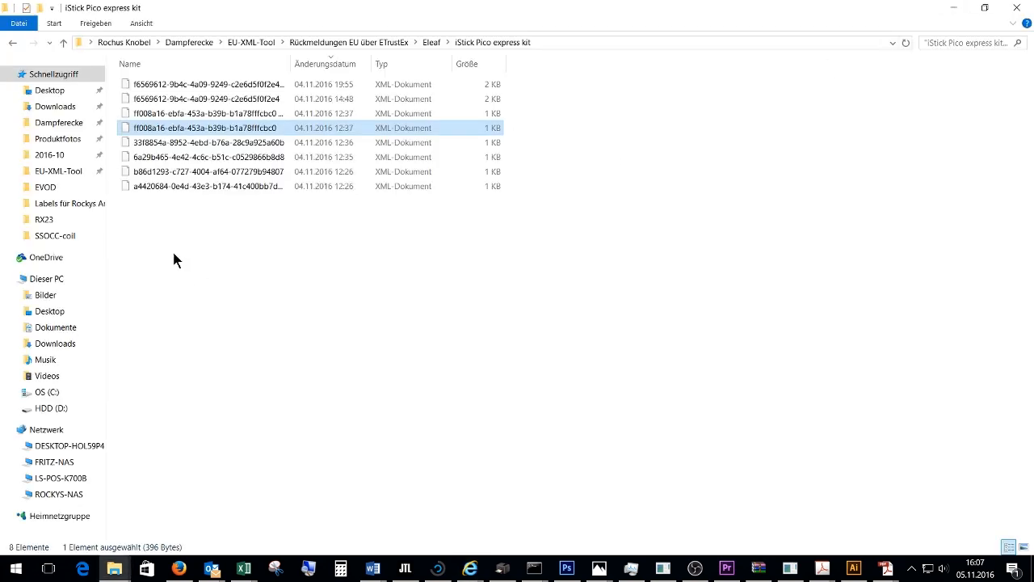
# View the attachment response files beginning with 33f8854a and 6a29b465 to check their status and AttachmentID.
pyautogui.doubleClick(169, 143)
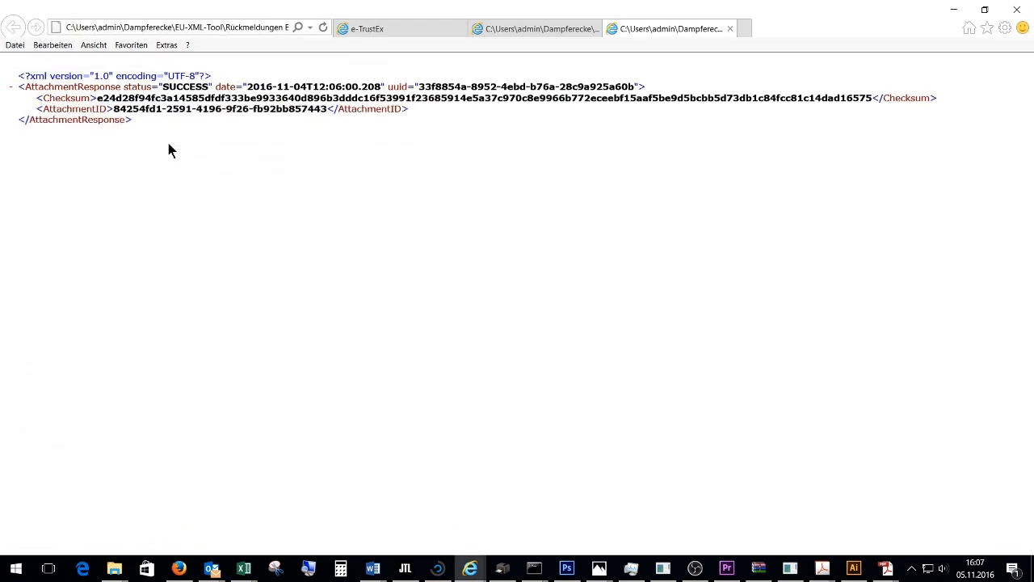
pyautogui.click(955, 11)
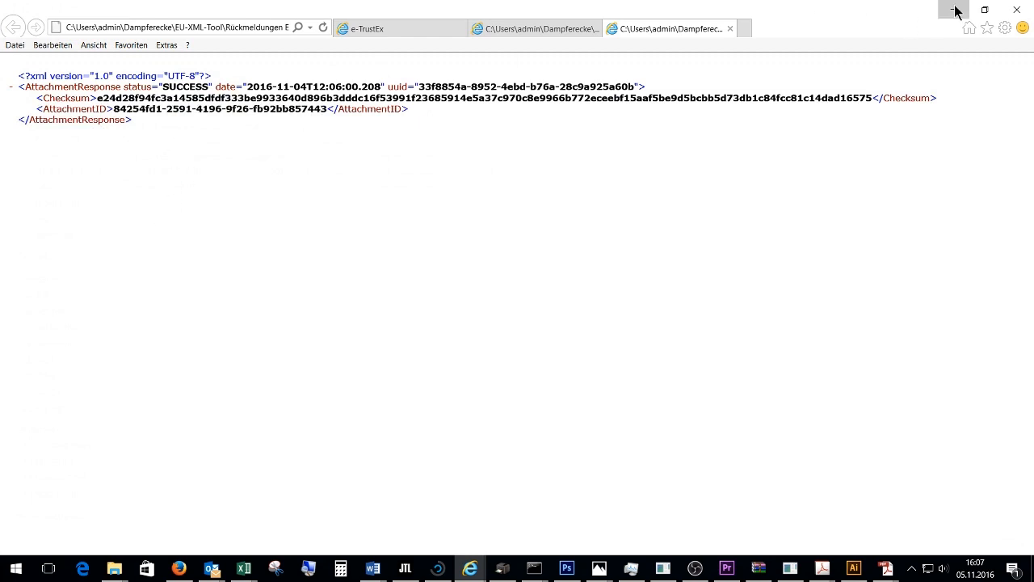
pyautogui.doubleClick(185, 160)
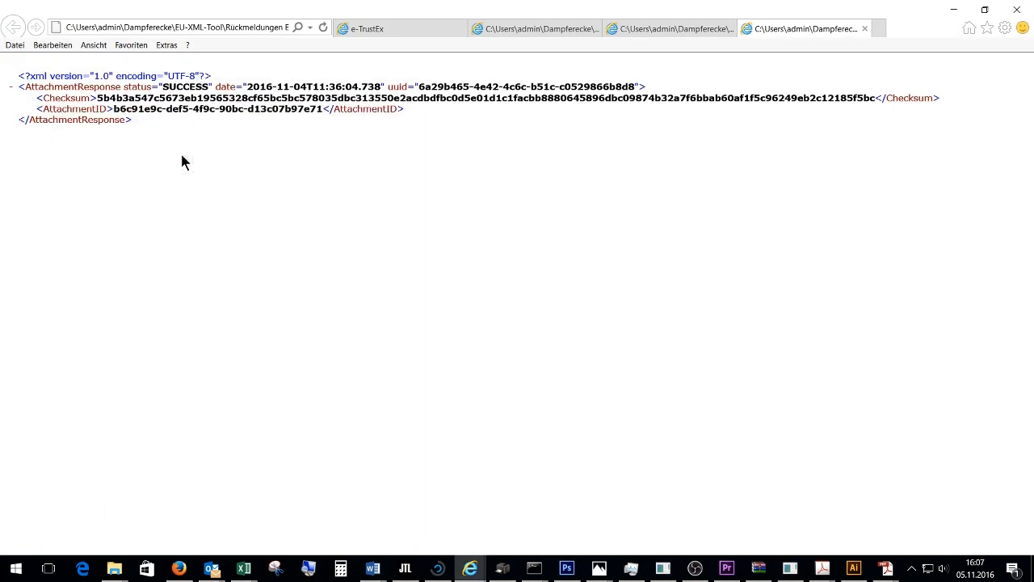
# View the attachment response files beginning with b86d1293 and a4420684 to check their status and AttachmentID.
pyautogui.click(955, 12)
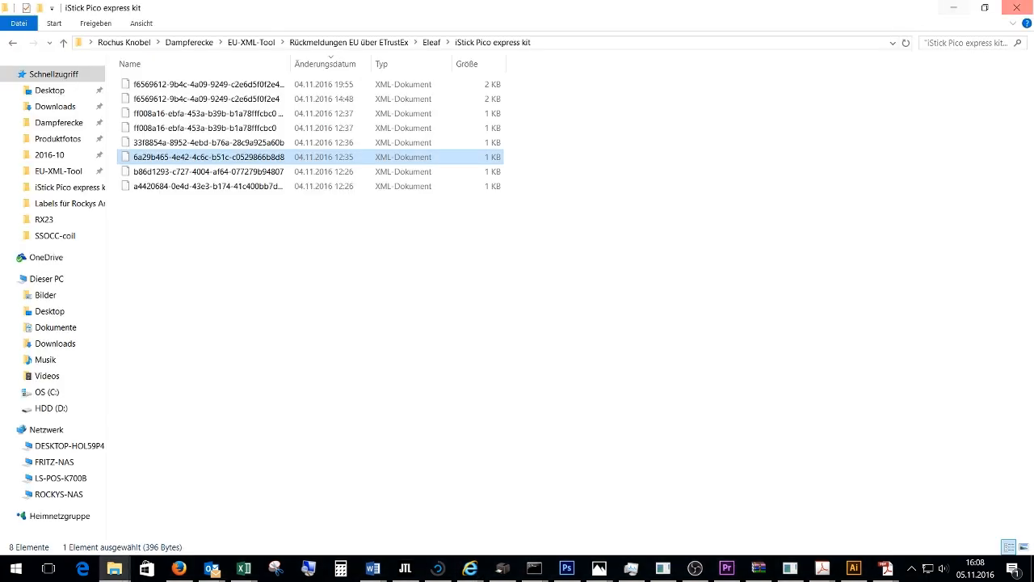
pyautogui.doubleClick(171, 172)
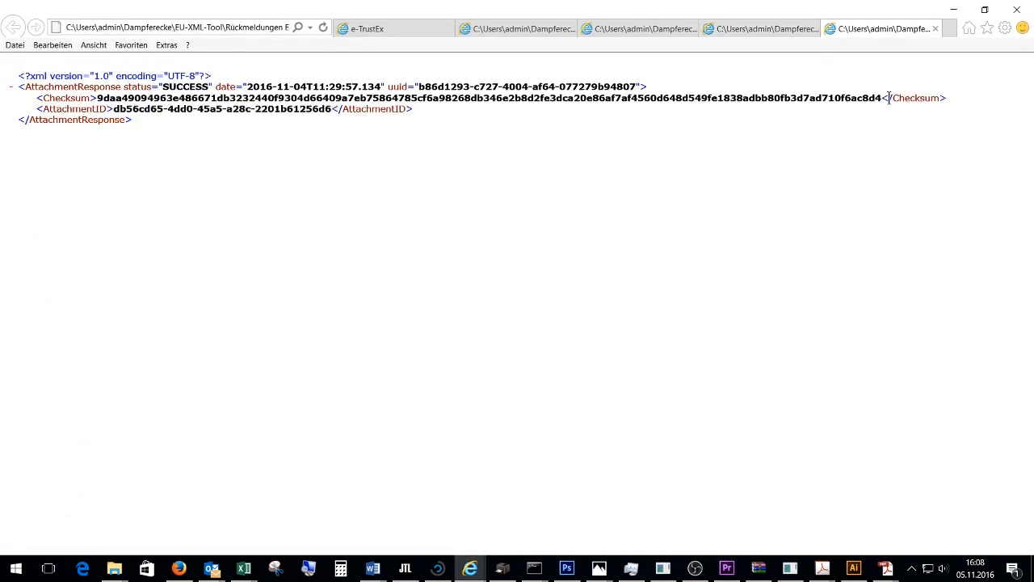
pyautogui.click(955, 9)
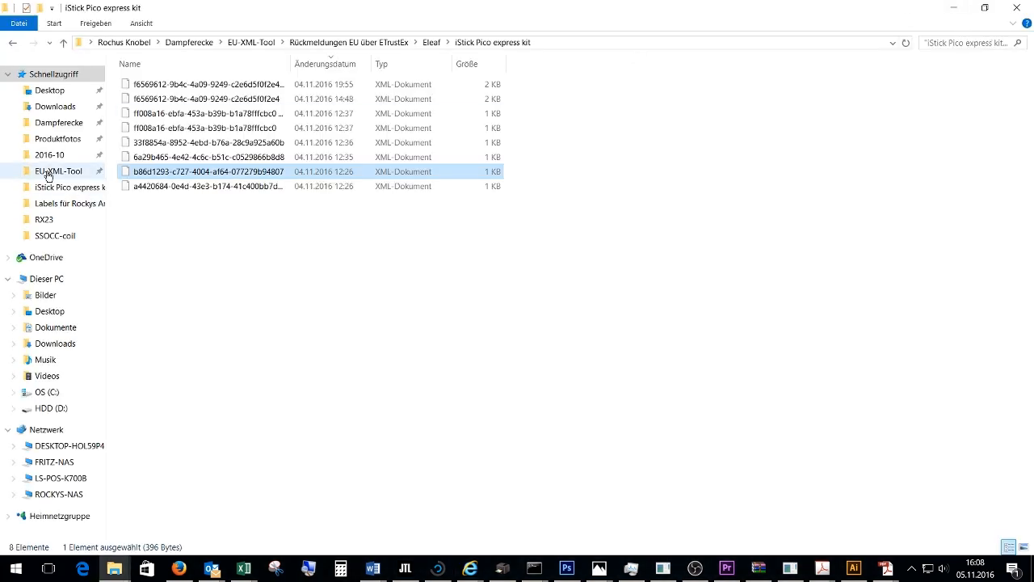
pyautogui.doubleClick(157, 186)
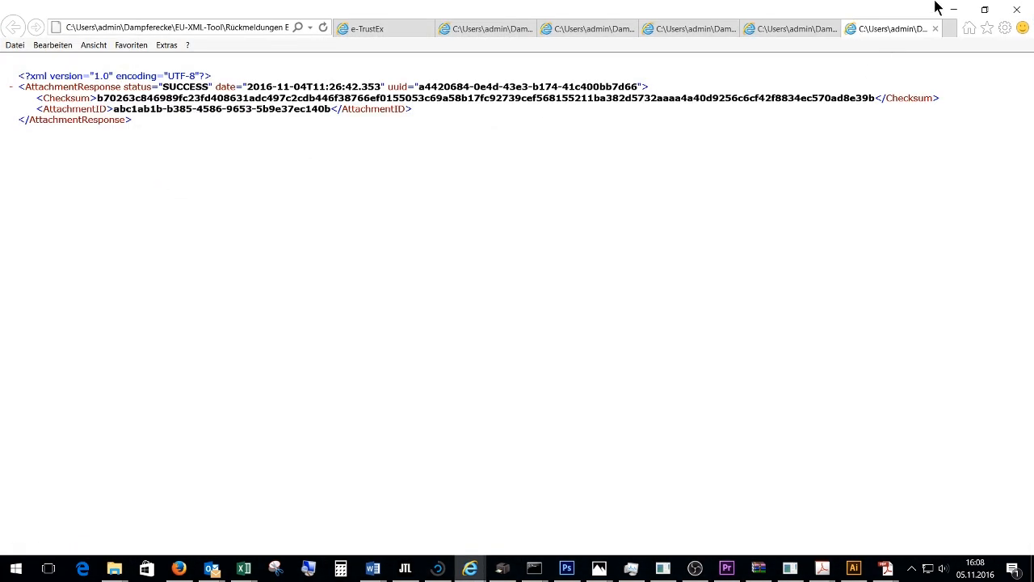
pyautogui.click(956, 10)
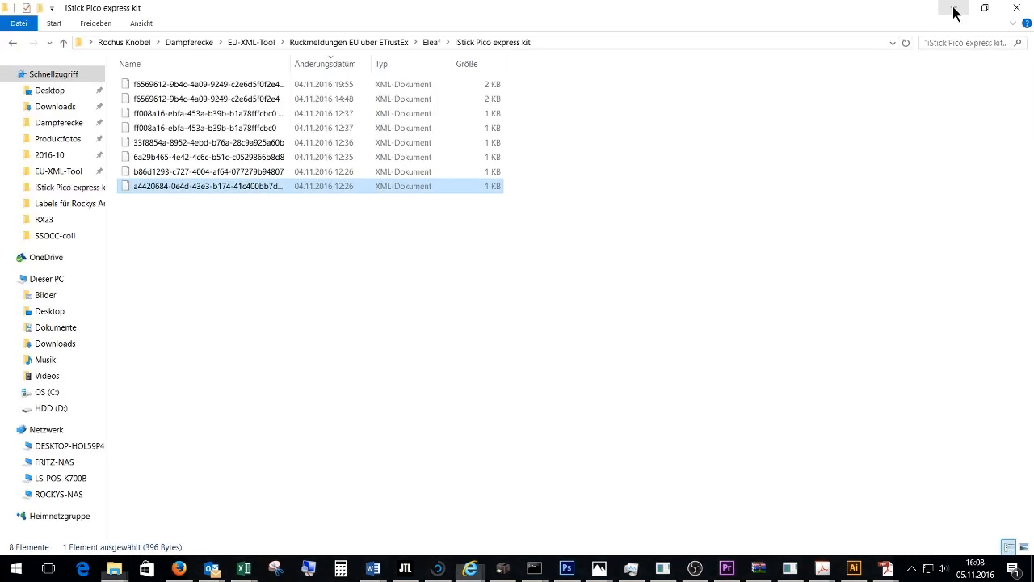
# View the upper ff008a16 attachment response file and the product submission response f6569612 from 14:48 to check their status and any error messages.
pyautogui.doubleClick(173, 114)
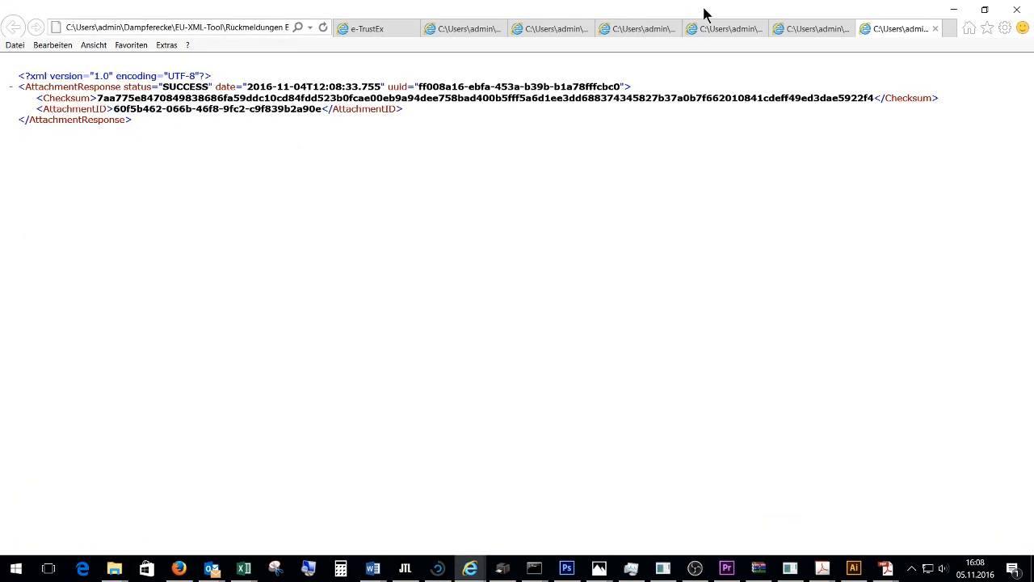
pyautogui.click(954, 10)
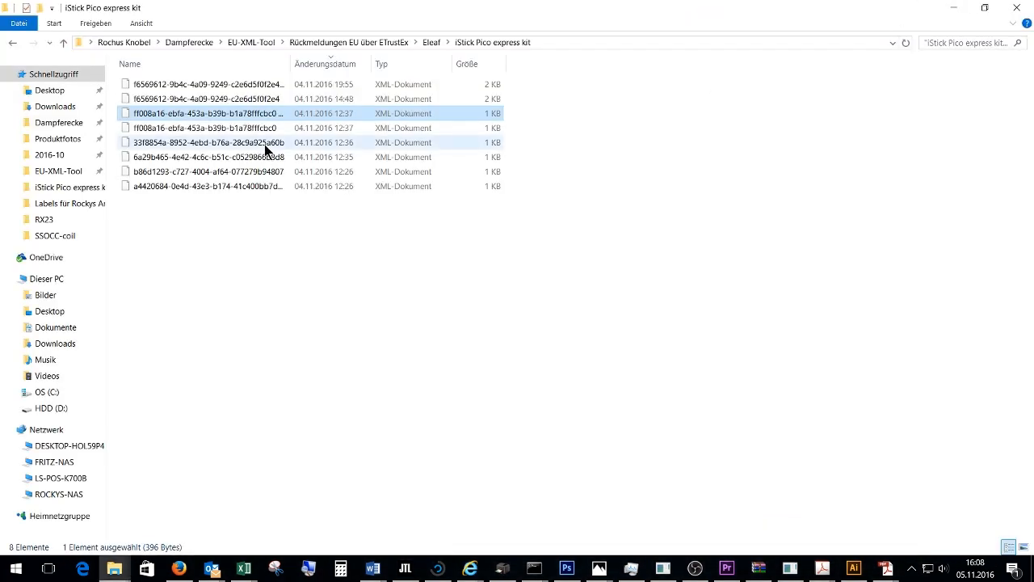
pyautogui.doubleClick(243, 99)
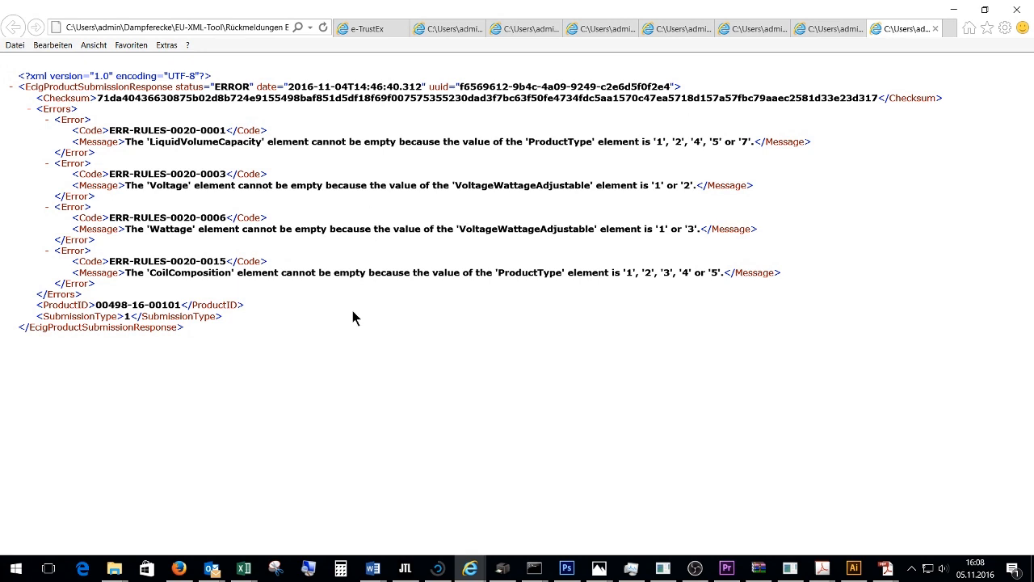